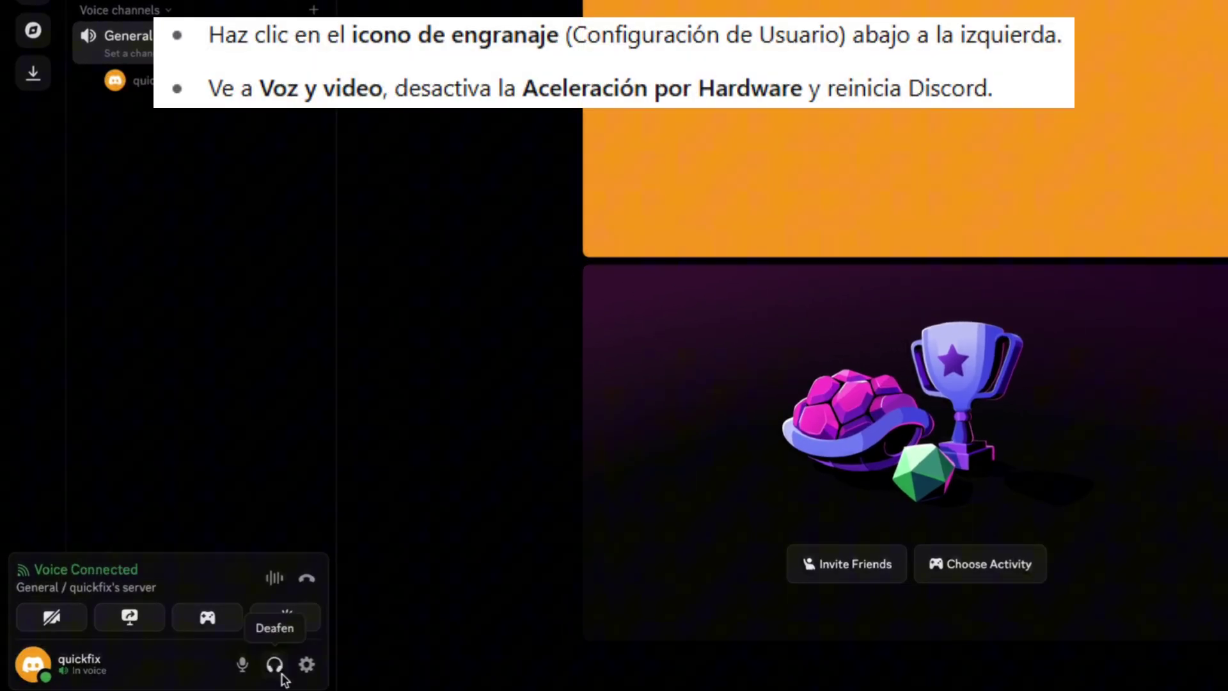
Disable Video Hardware Acceleration in Discord's Voice & Video settings and confirm with Okay.
left_click(306, 666)
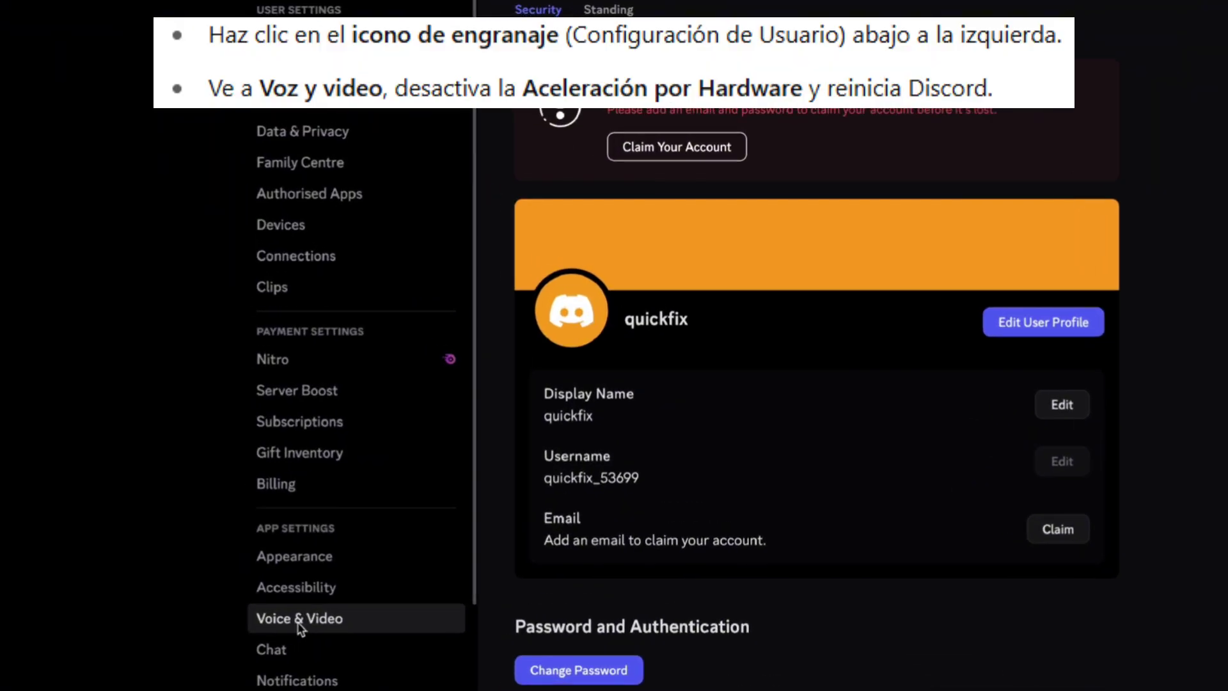
left_click(299, 619)
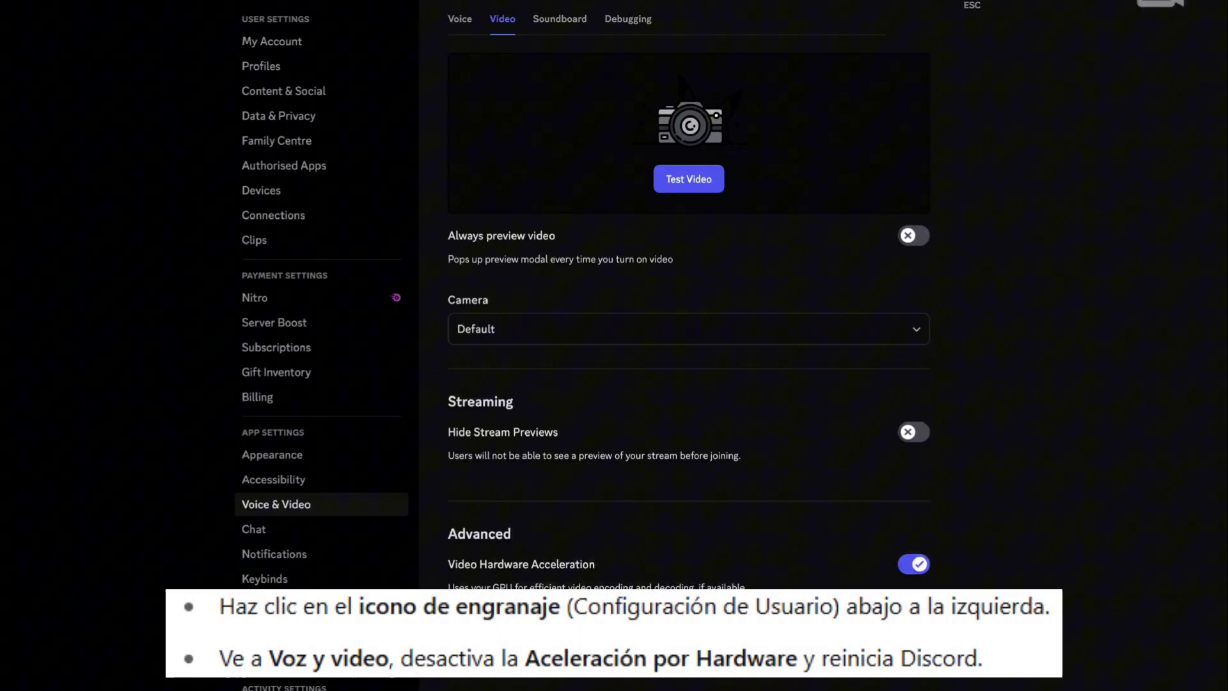
left_click(914, 567)
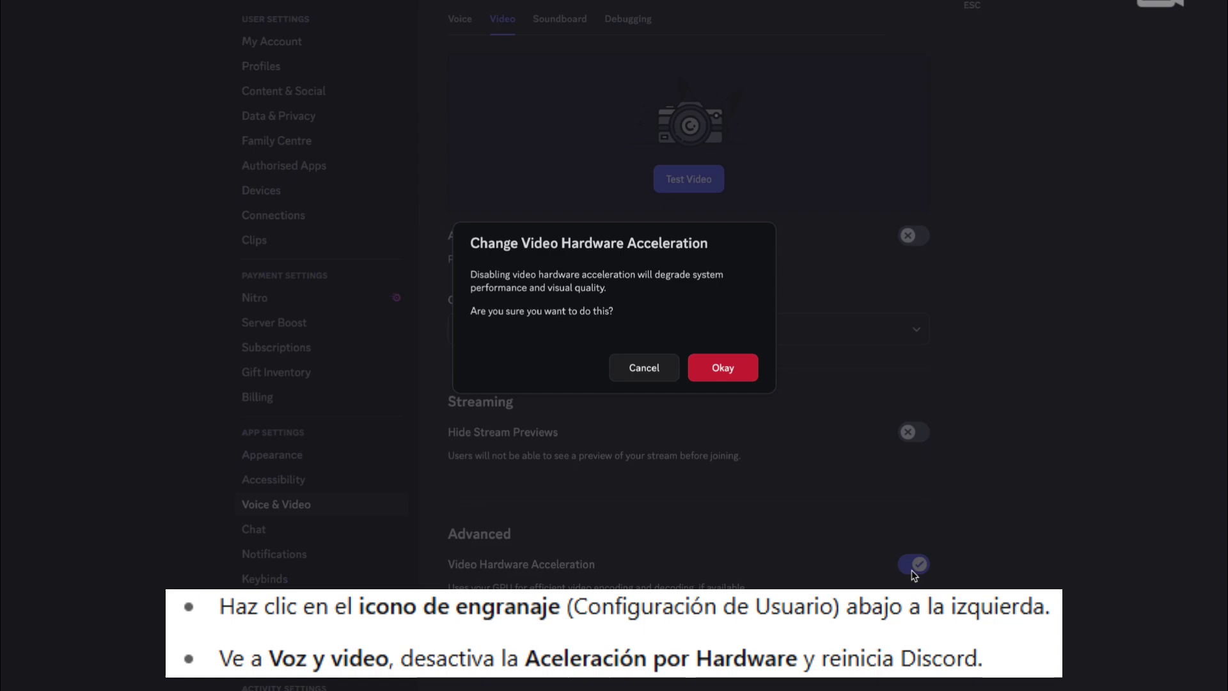
left_click(738, 370)
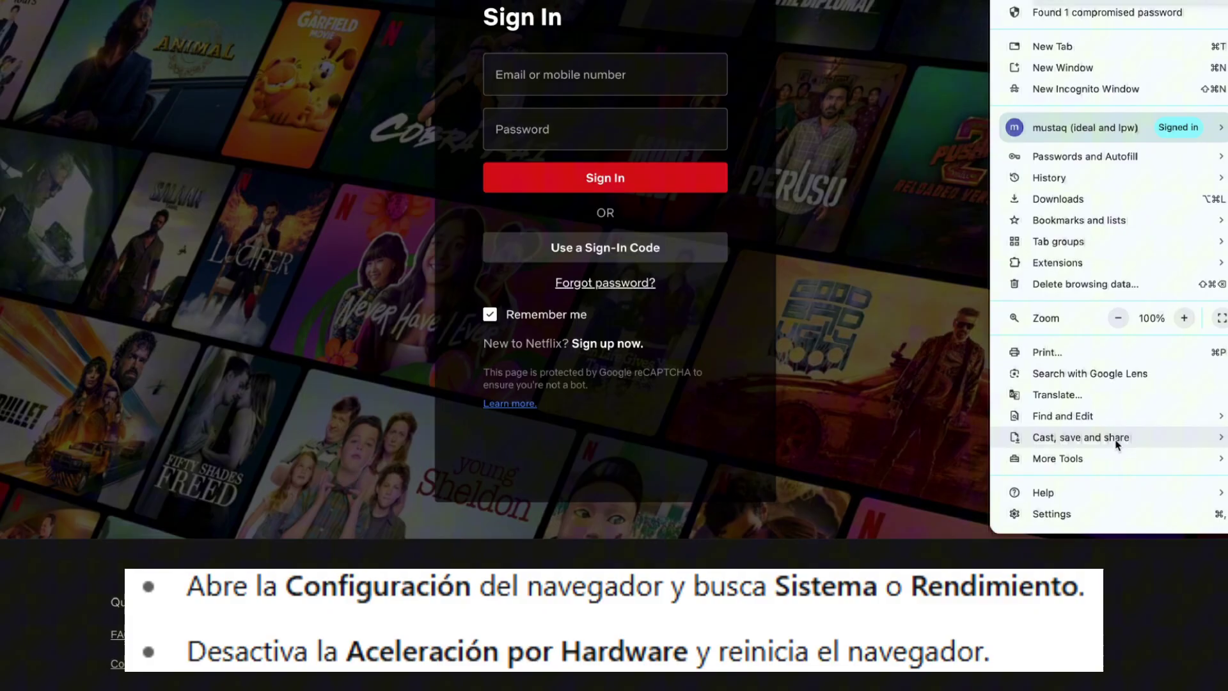
Turn off Chrome's 'Use graphics acceleration when available' under System, then return to Discord.
left_click(1068, 513)
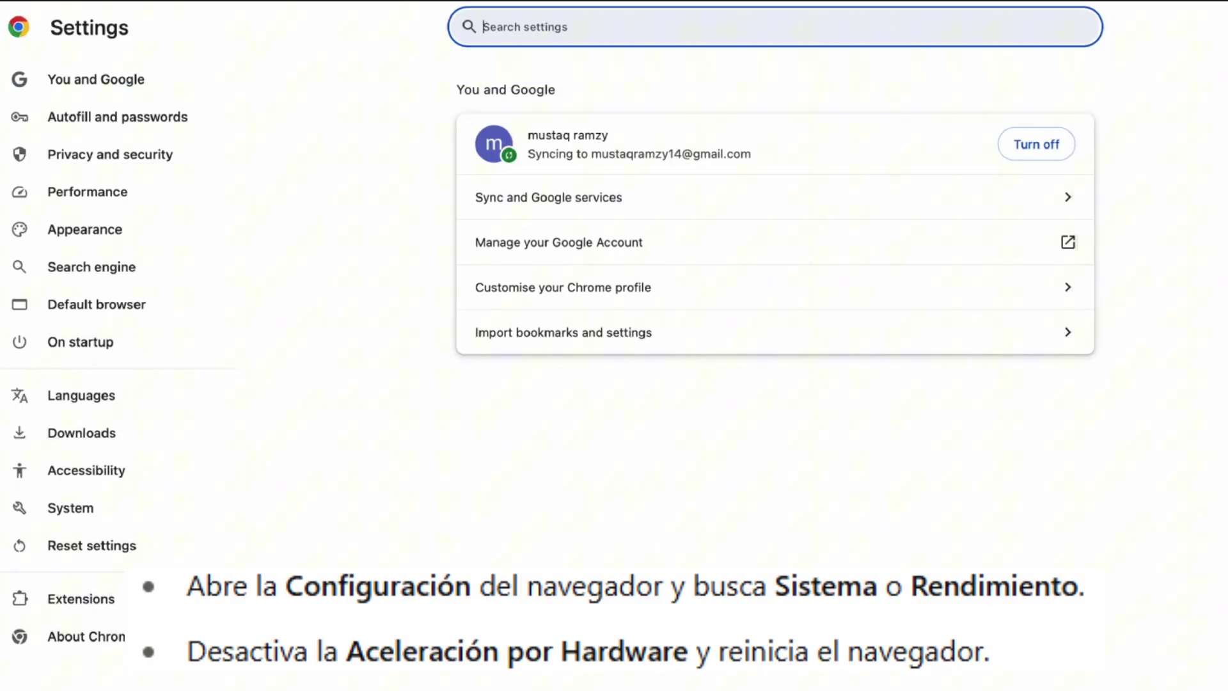
left_click(85, 512)
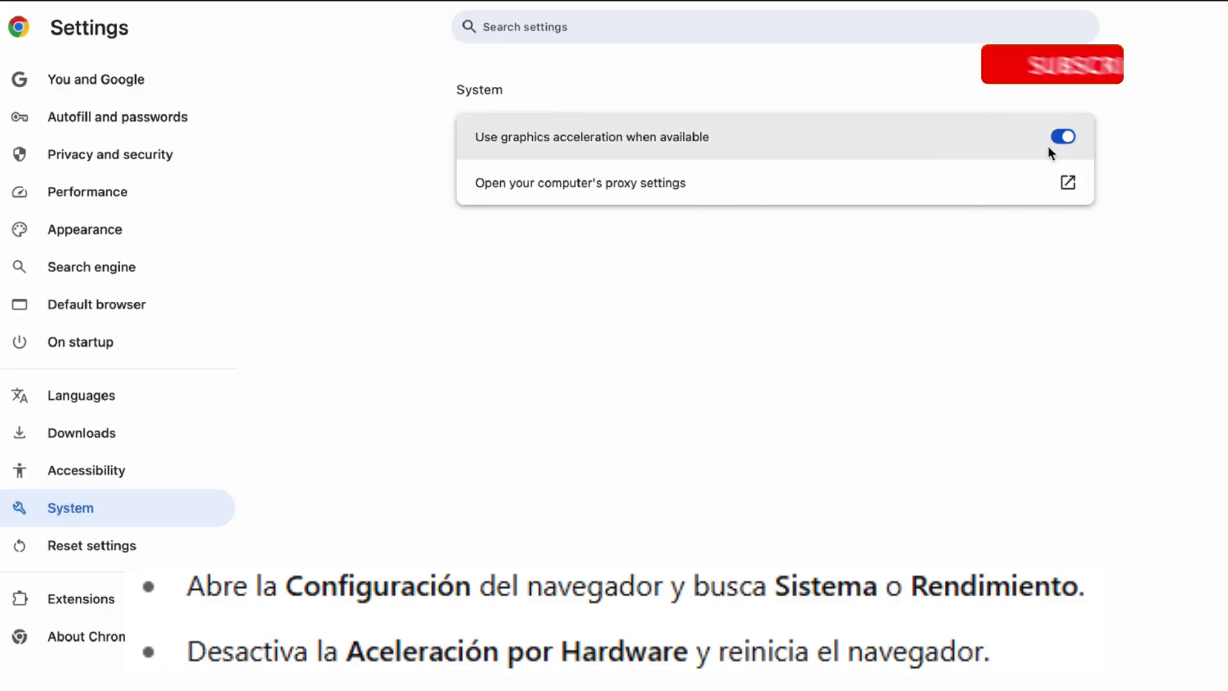
left_click(1064, 138)
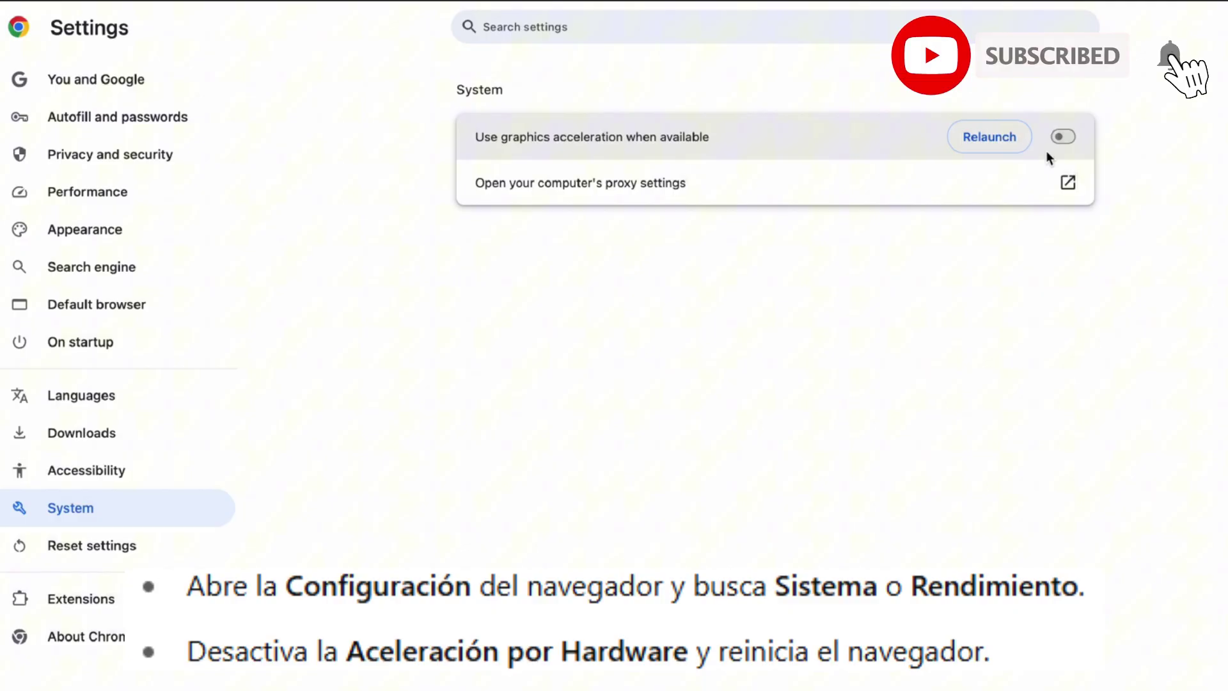
mouse_move(176, 5)
left_click(176, 42)
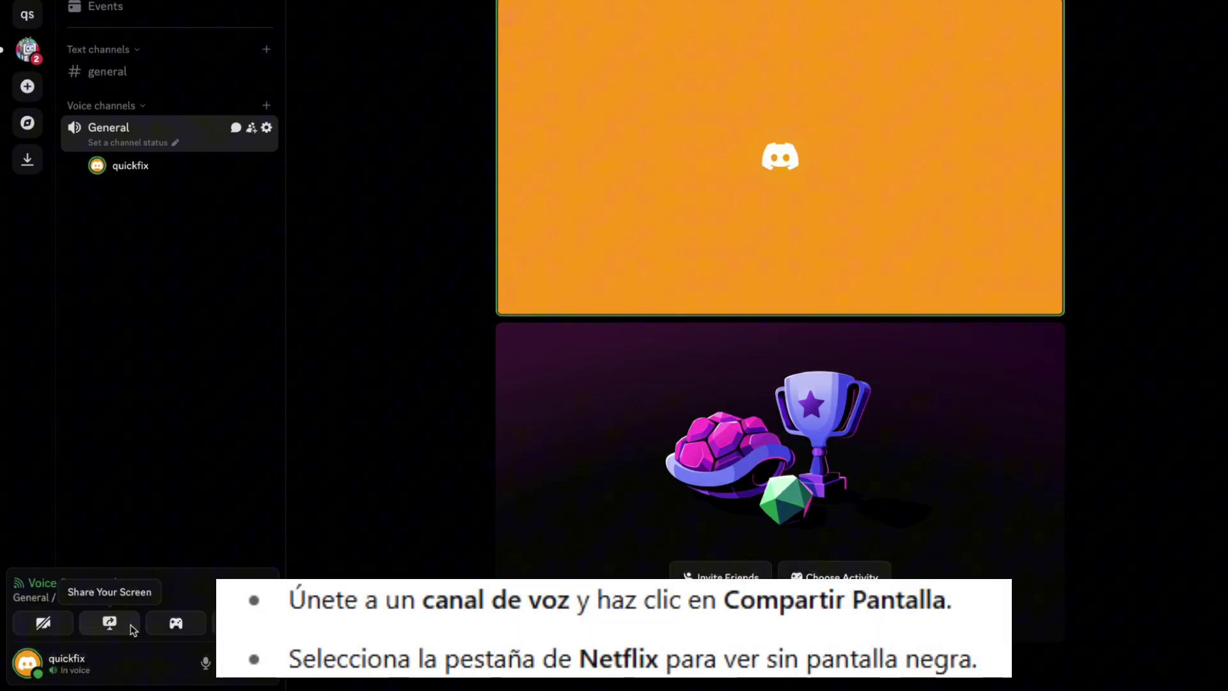
Start Share Your Screen and select the Netflix entry under Chrome Tab.
left_click(110, 623)
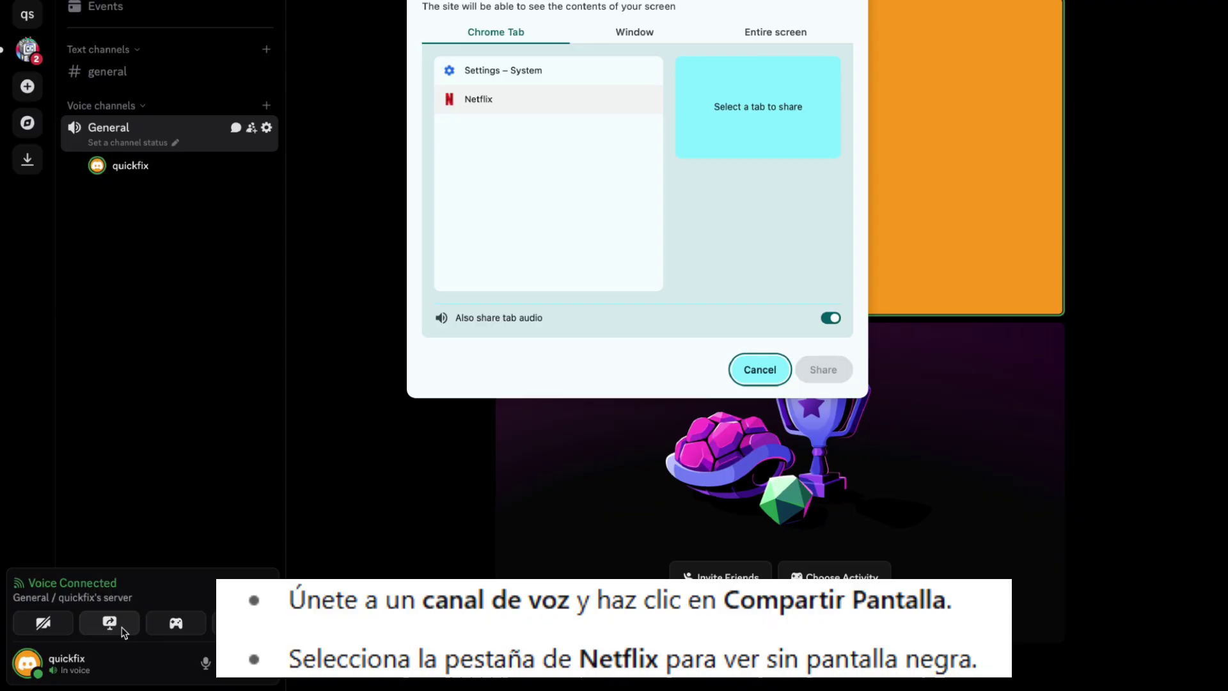
left_click(562, 101)
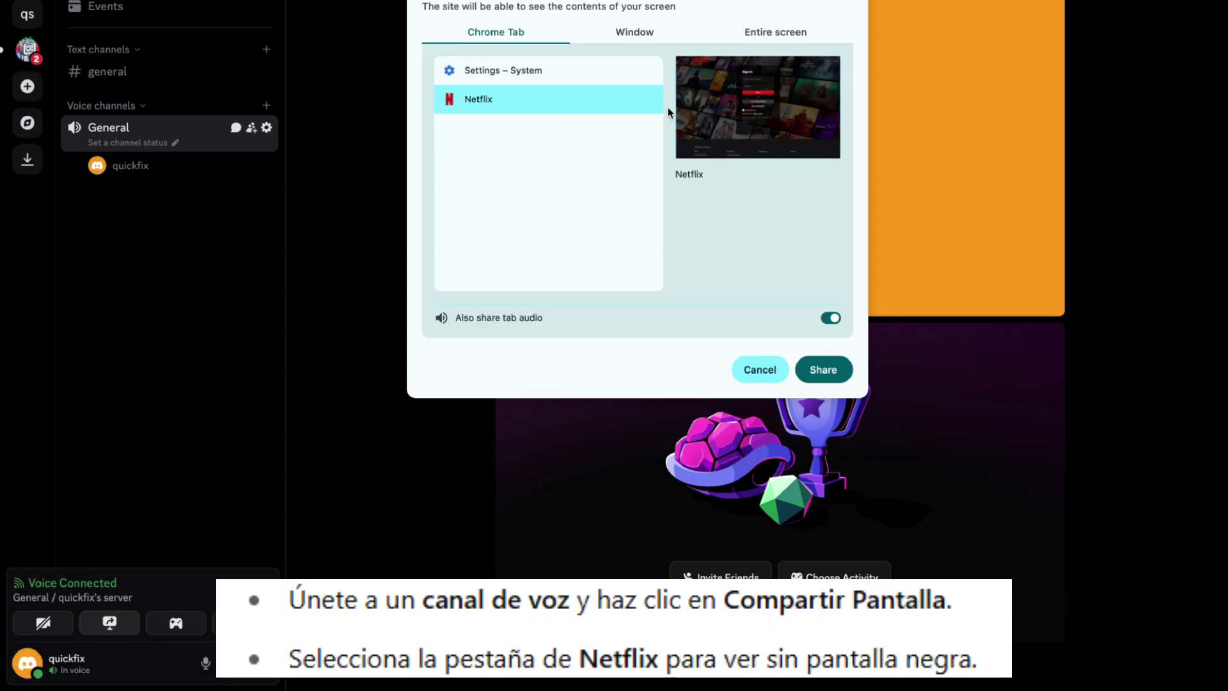